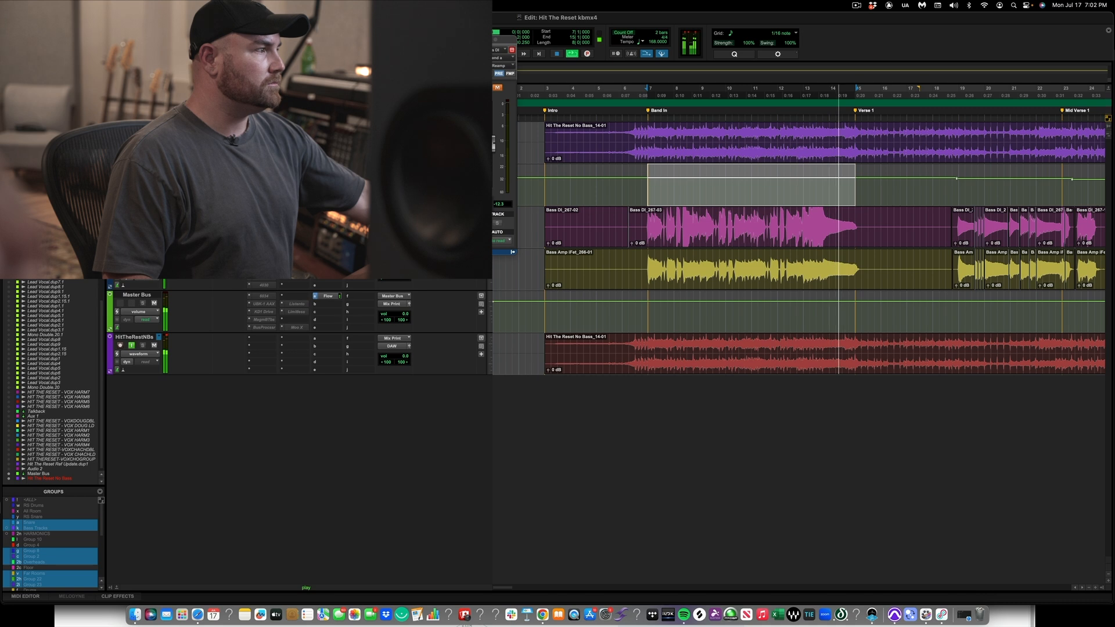
Stop playback and take the Bass Amp iFet track out of solo to hear its LA-2A compression in the mix
key("space")
key("alt+a")
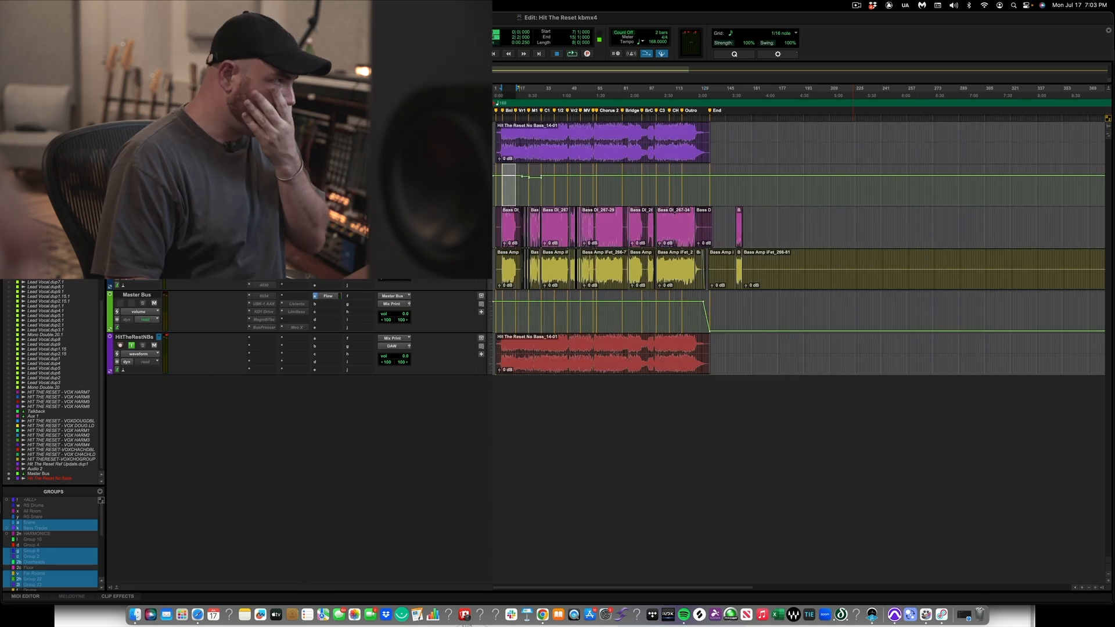
right_click(328, 296)
key("Escape")
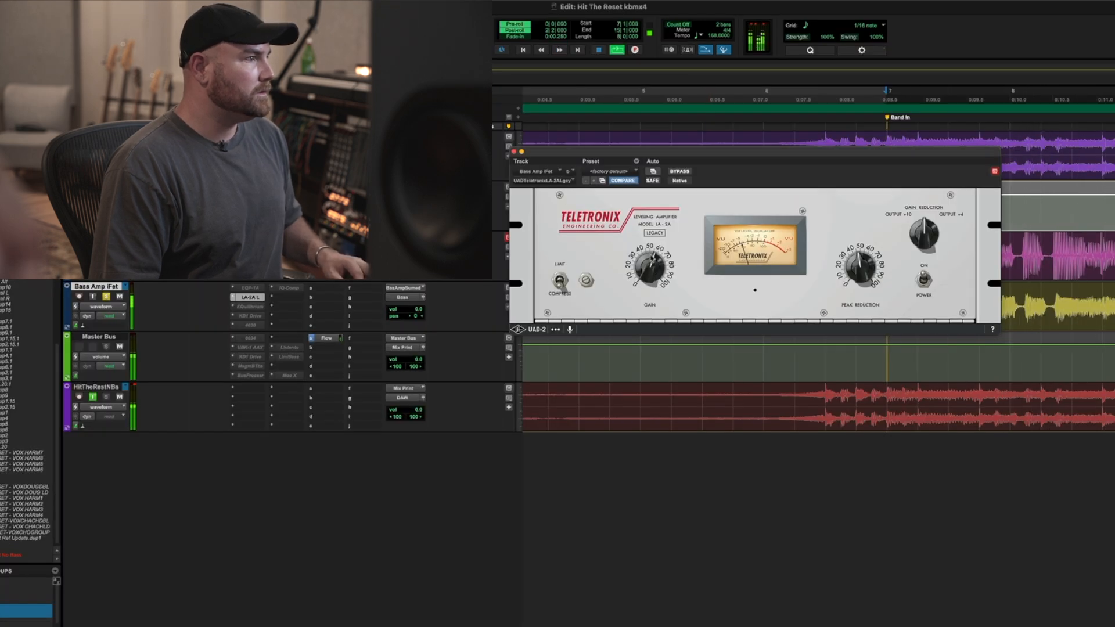
left_click(106, 297)
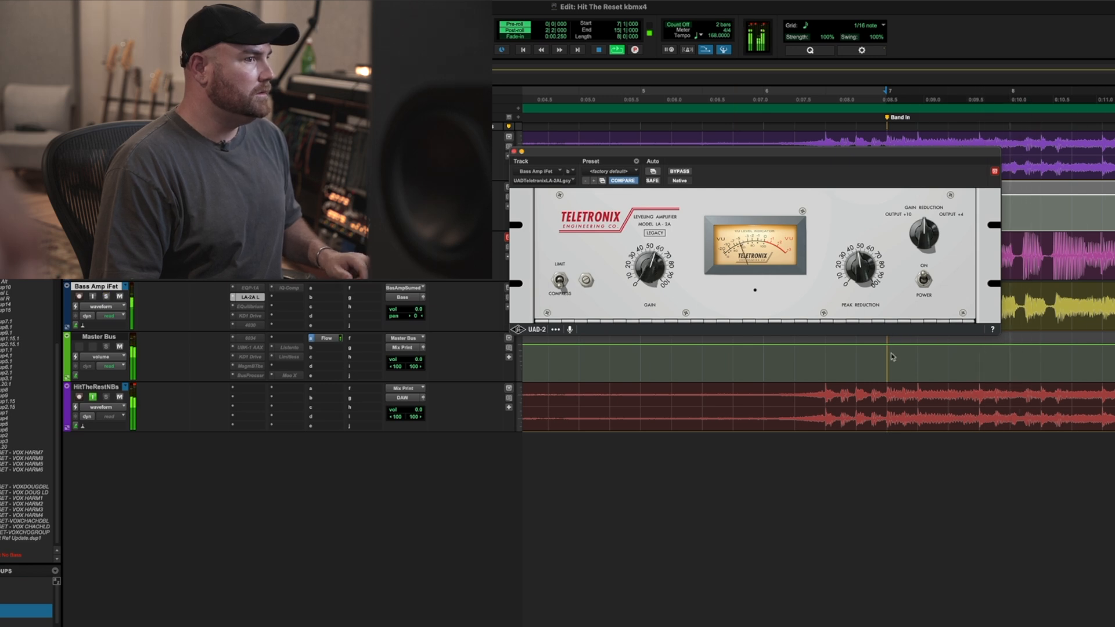
Audition the compressed bass with the LA-2A window moved below the tracks, and return to memory location 2, Band In
key("super+bracketleft")
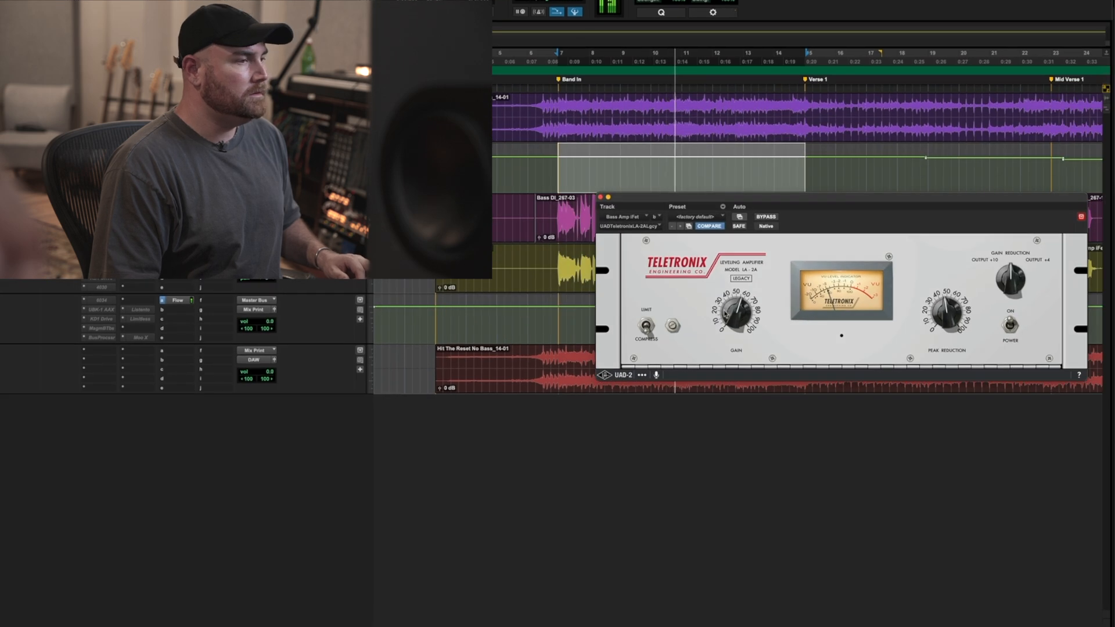
left_click_drag(747, 197, 747, 339)
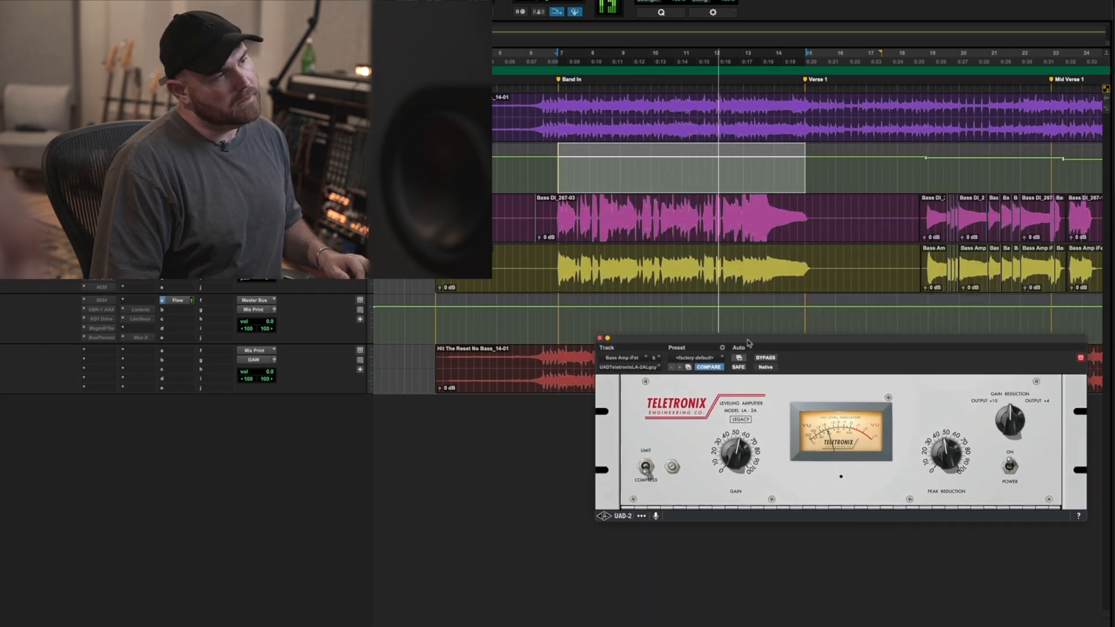
left_click(678, 264)
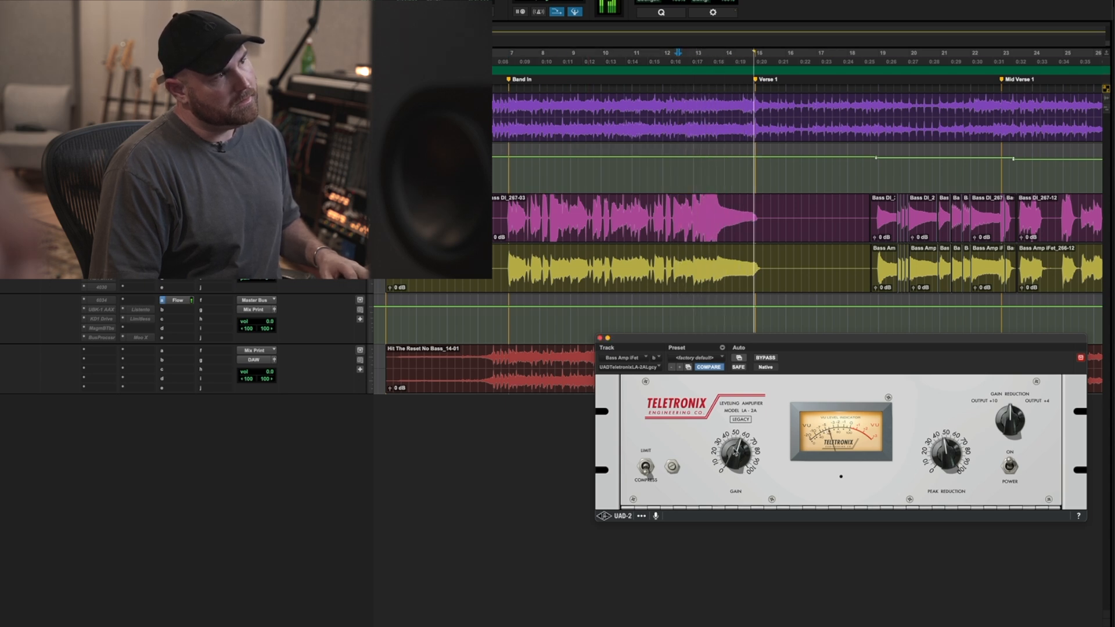
key("space")
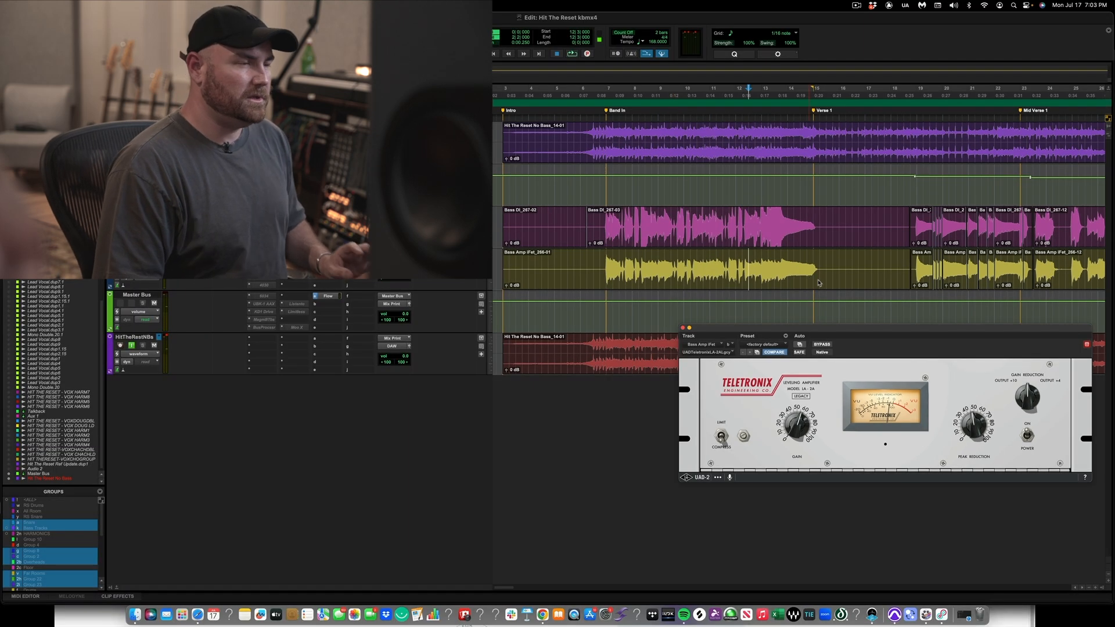
key("KP_Decimal")
key("KP_2")
key("KP_Decimal")
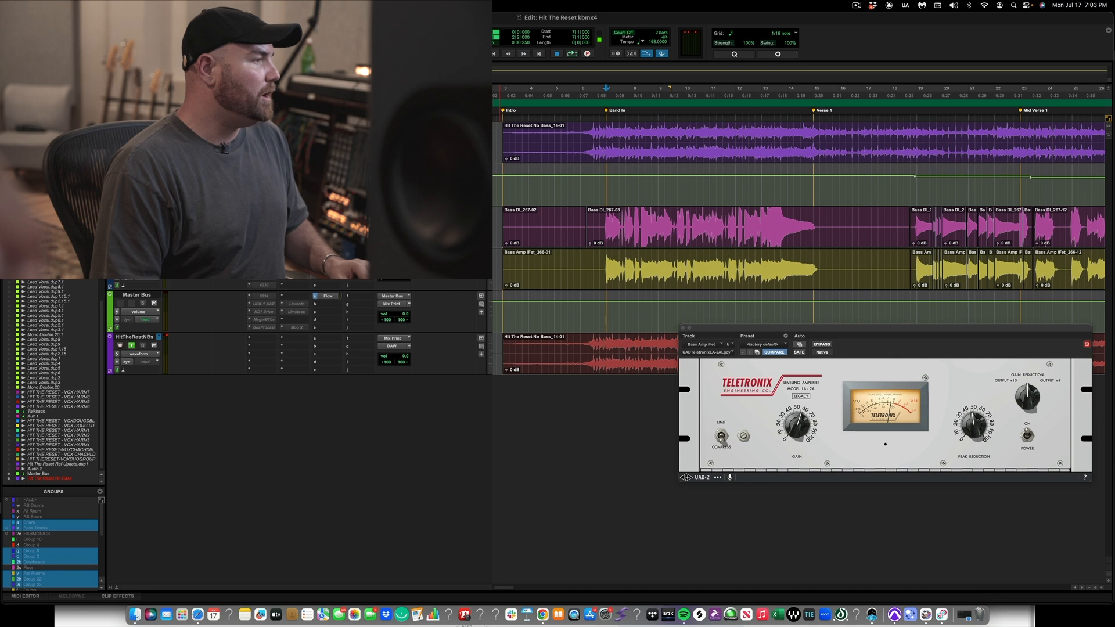
Open the EQuilibrium insert on the Bass Amp iFet track and go to the Chorus 1 section for playback
right_click(264, 285)
left_click(273, 281)
left_click(328, 295)
scroll(620, 196, "right", 10)
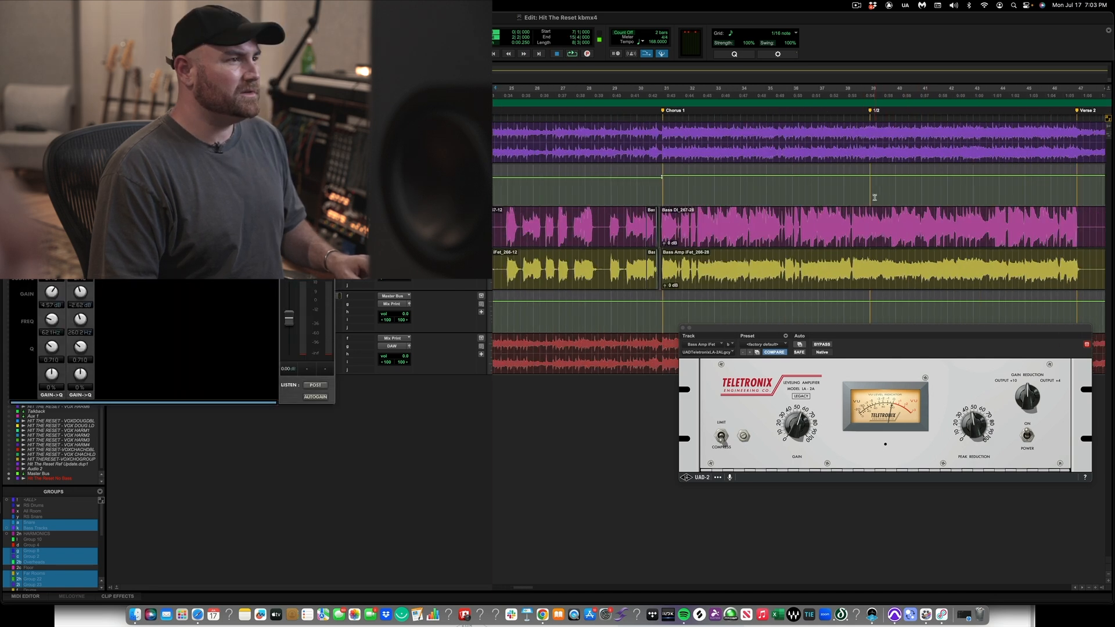
scroll(620, 197, "left", 3)
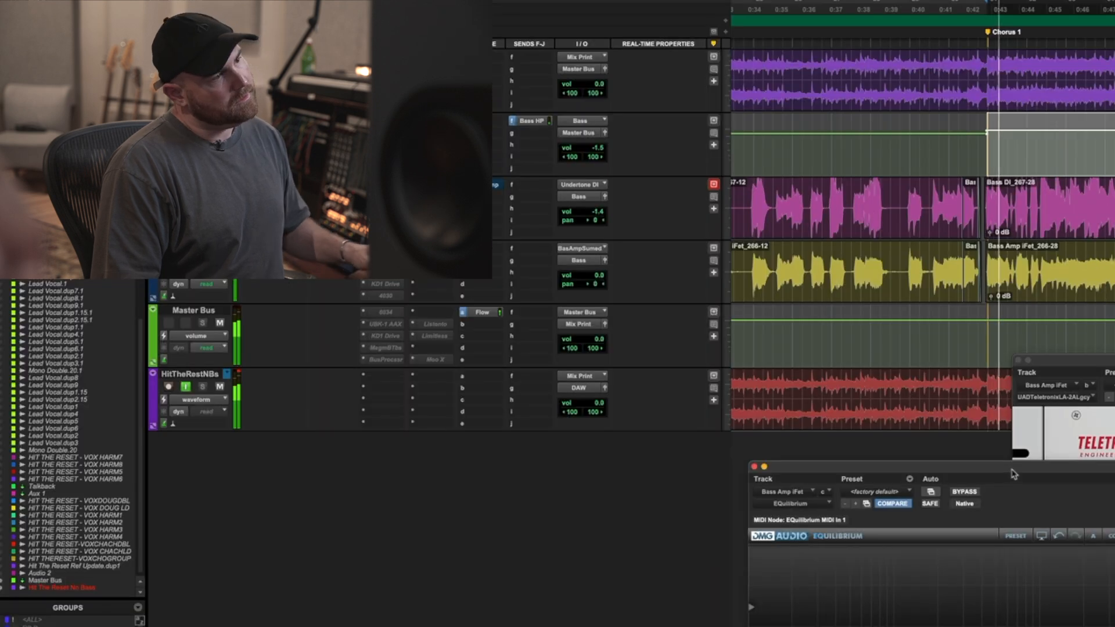
Move the EQuilibrium window fully into view and set its low band to 1.13 dB at 88.1 Hz
left_click_drag(686, 383, 533, 182)
left_click_drag(785, 142, 769, 28)
left_click_drag(637, 222, 641, 228)
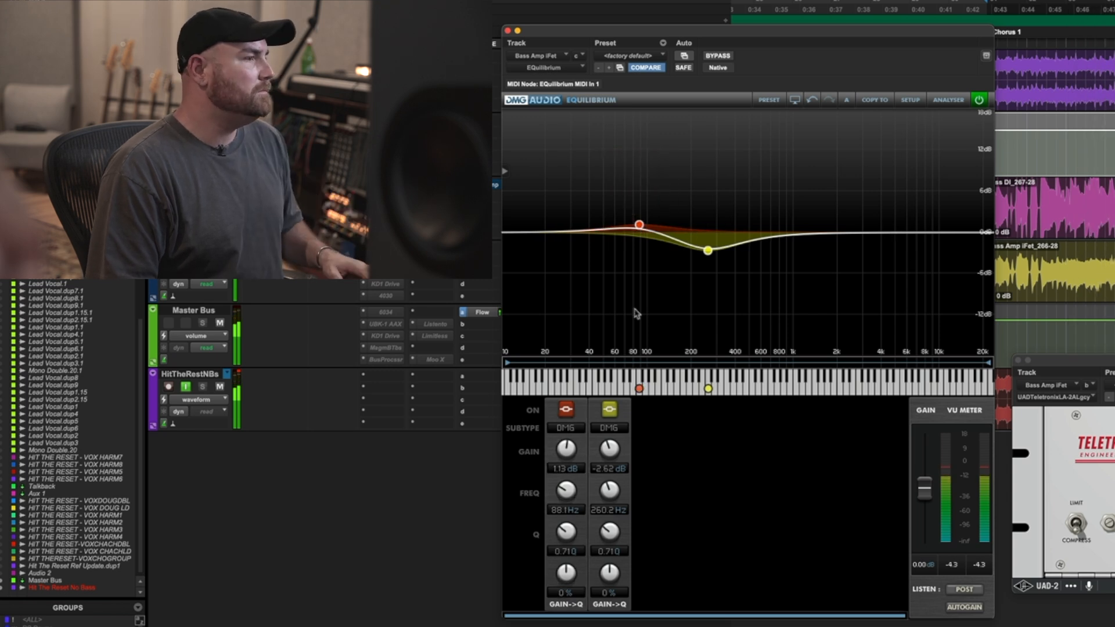
Add an EQuilibrium band cutting 3.04 dB at 3781 Hz and change the low band's boost to 1.96 dB at 80.5 Hz
left_click(887, 232)
left_click_drag(887, 233, 878, 257)
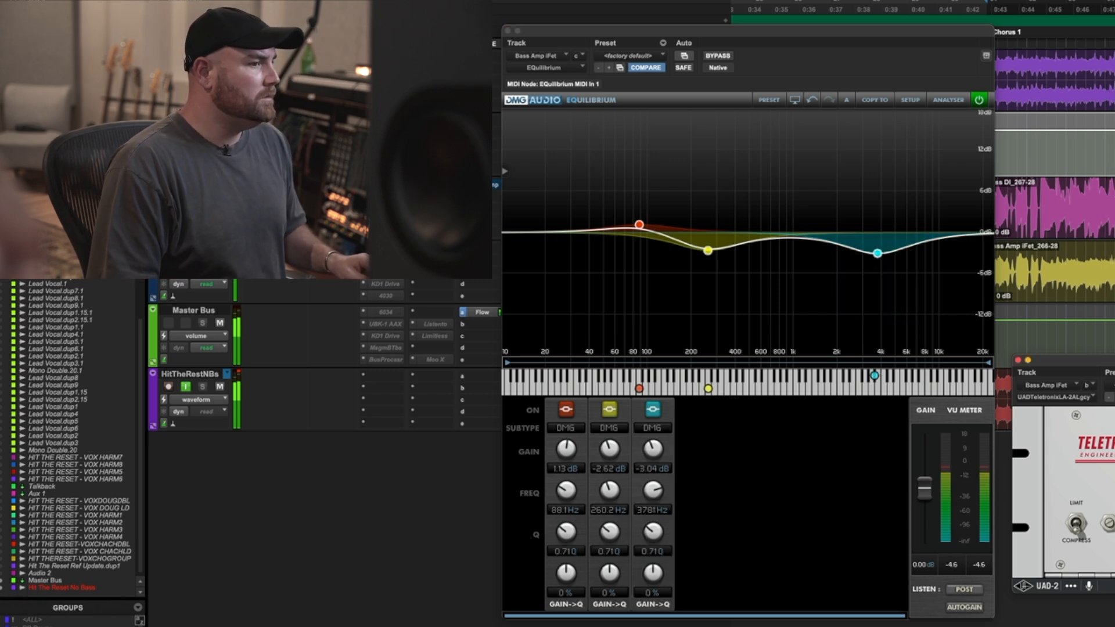
left_click_drag(639, 224, 635, 225)
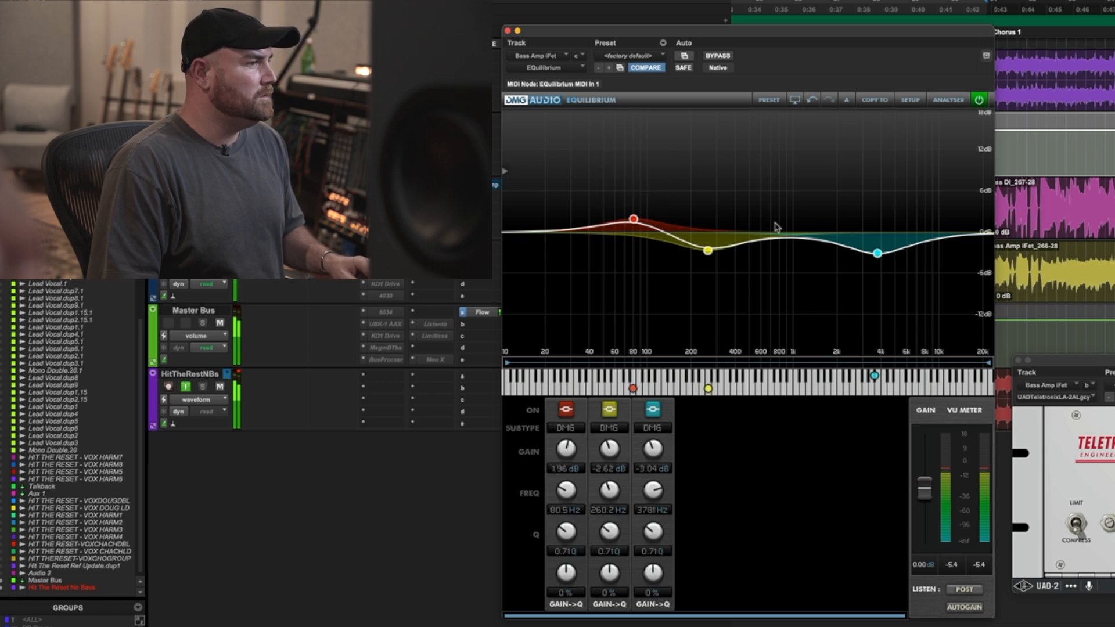
Add a fourth EQuilibrium band and enable it as a 6.09 dB boost at 8712 Hz
double_click(935, 237)
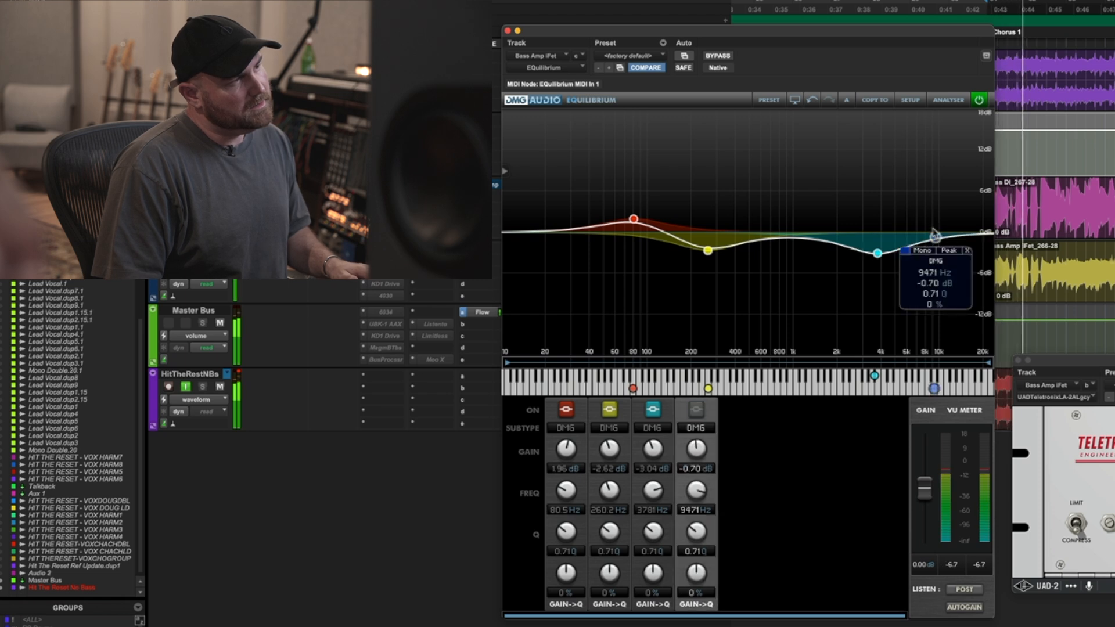
left_click_drag(935, 237, 930, 201)
double_click(931, 202)
double_click(930, 201)
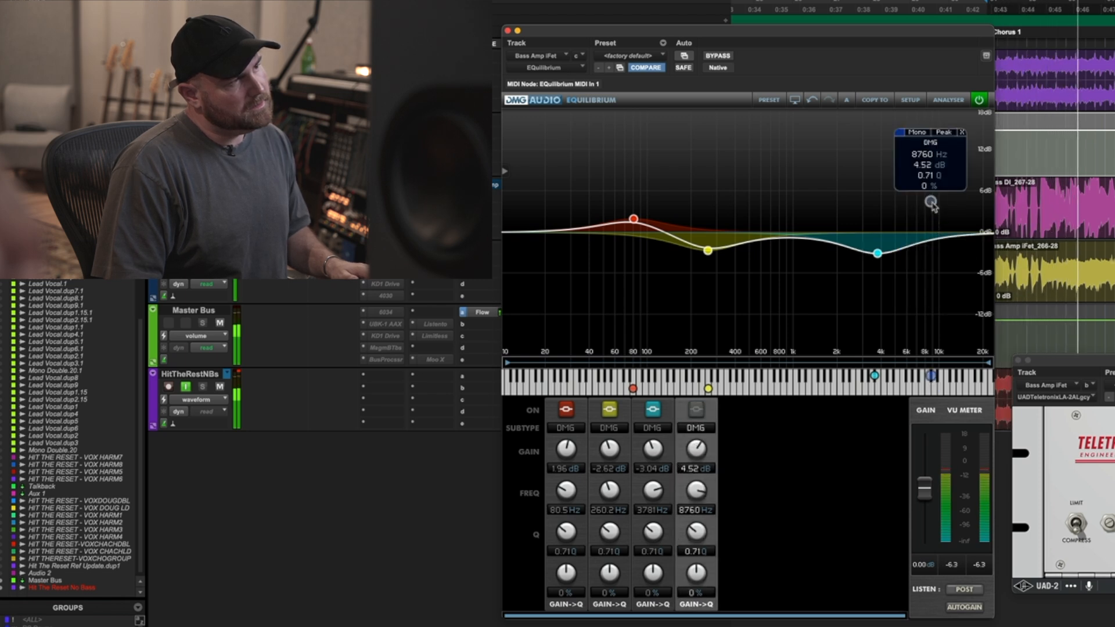
left_click_drag(931, 202, 932, 196)
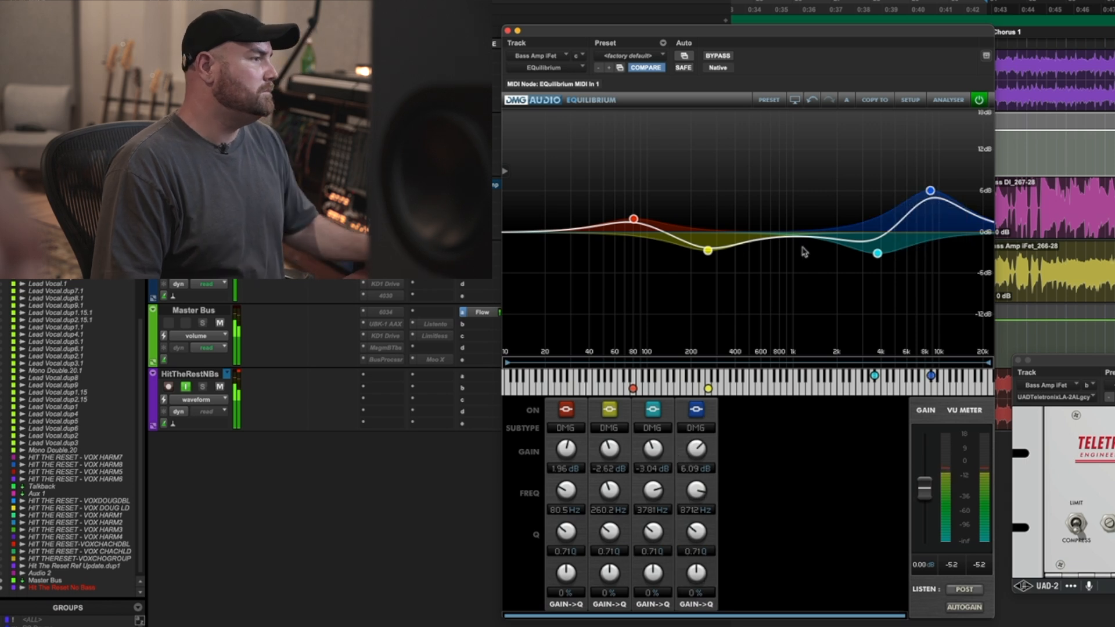
Set the Focus frequency of the KD1 Kinetic Drive on Bass Amp iFet to 83.4 Hz while auditioning Chorus 1
left_click(1063, 360)
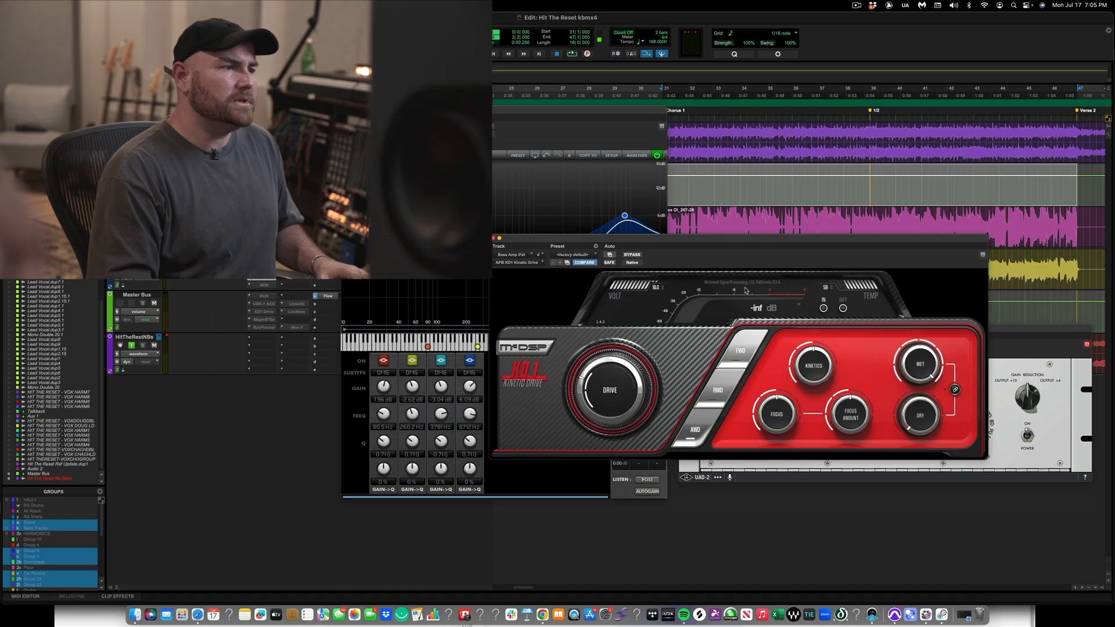
key("space")
mouse_move(852, 418)
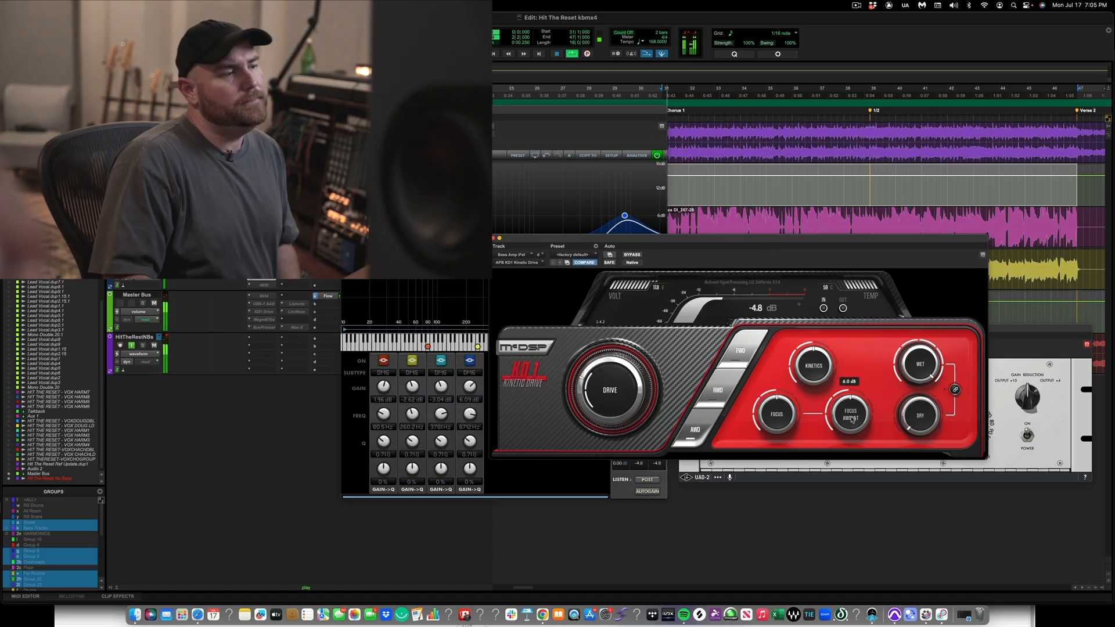
mouse_move(782, 419)
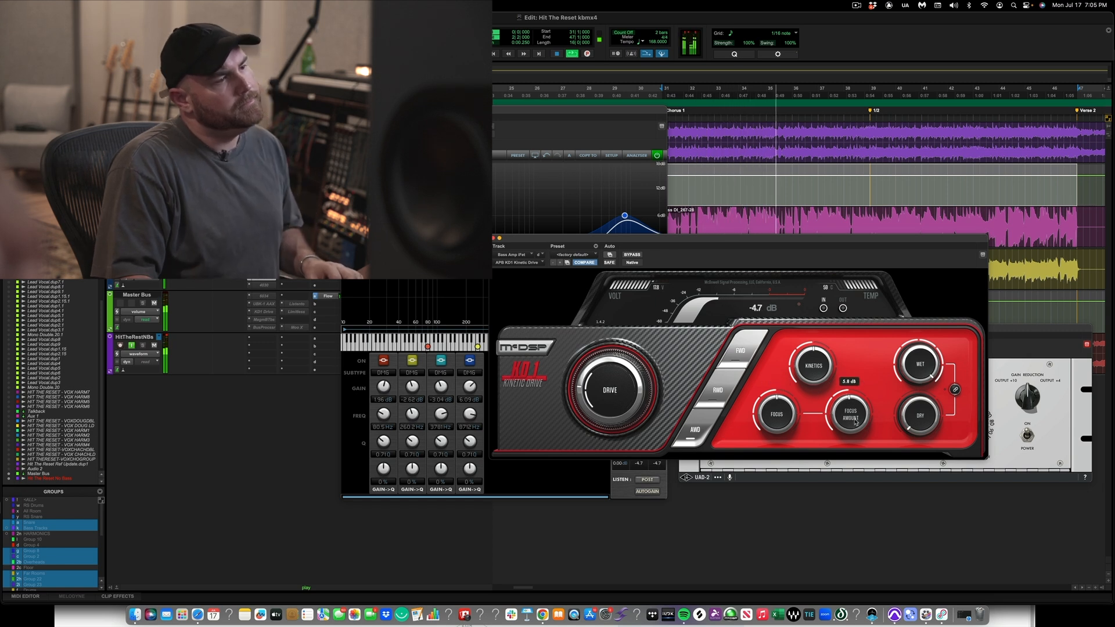
left_click_drag(778, 416, 779, 425)
key("space")
mouse_move(626, 393)
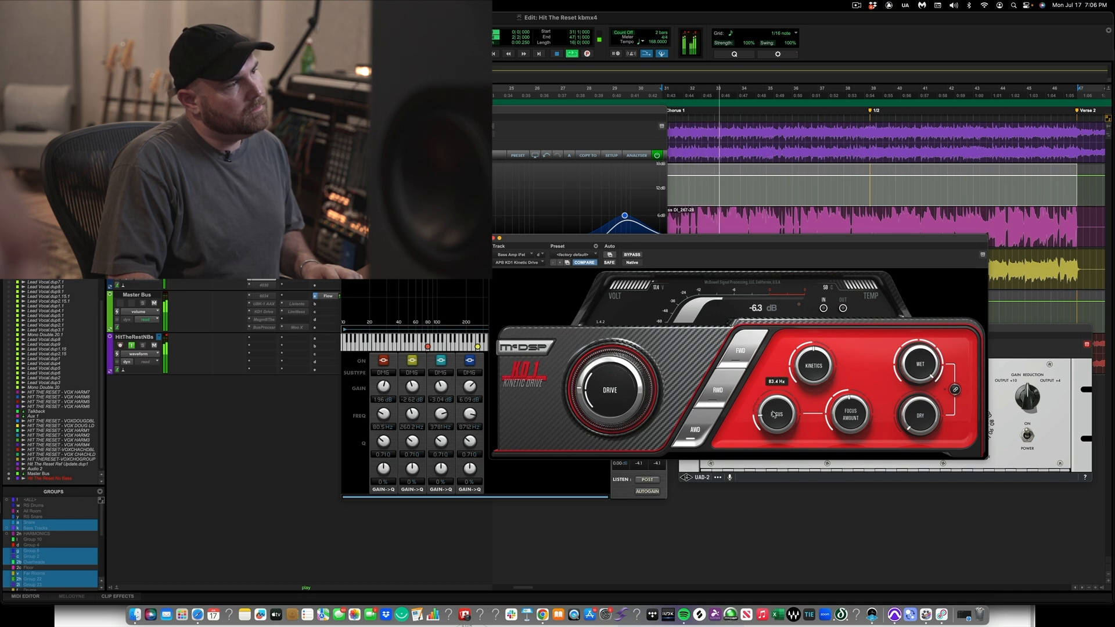
key("space")
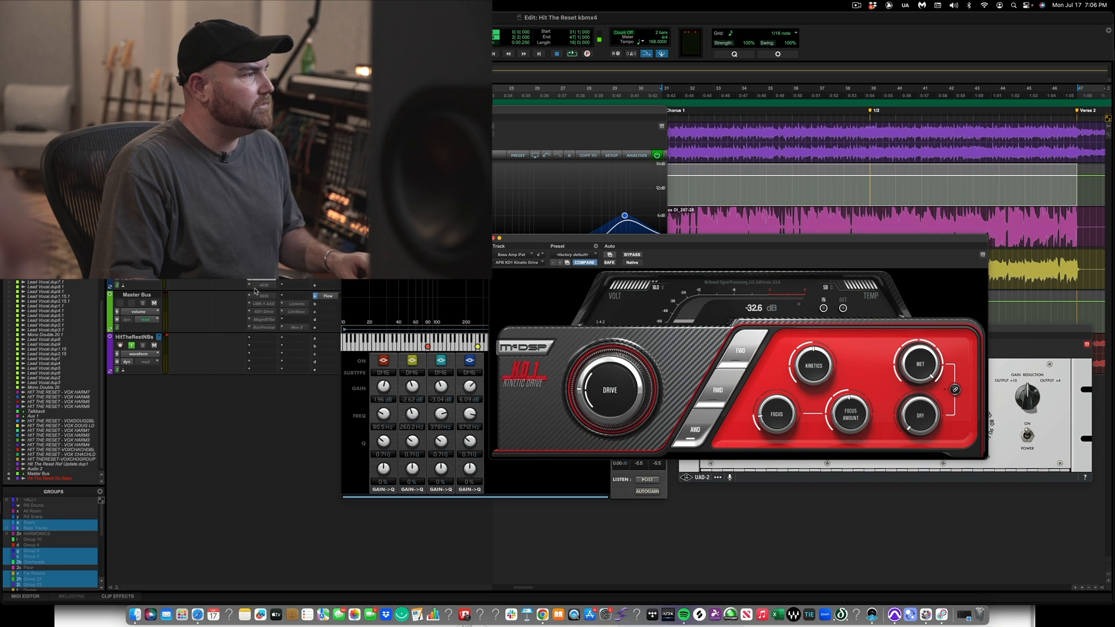
Replace the last insert on Bass Amp iFet with the UAD API 550A and boost its high-frequency band during playback
left_click(262, 288)
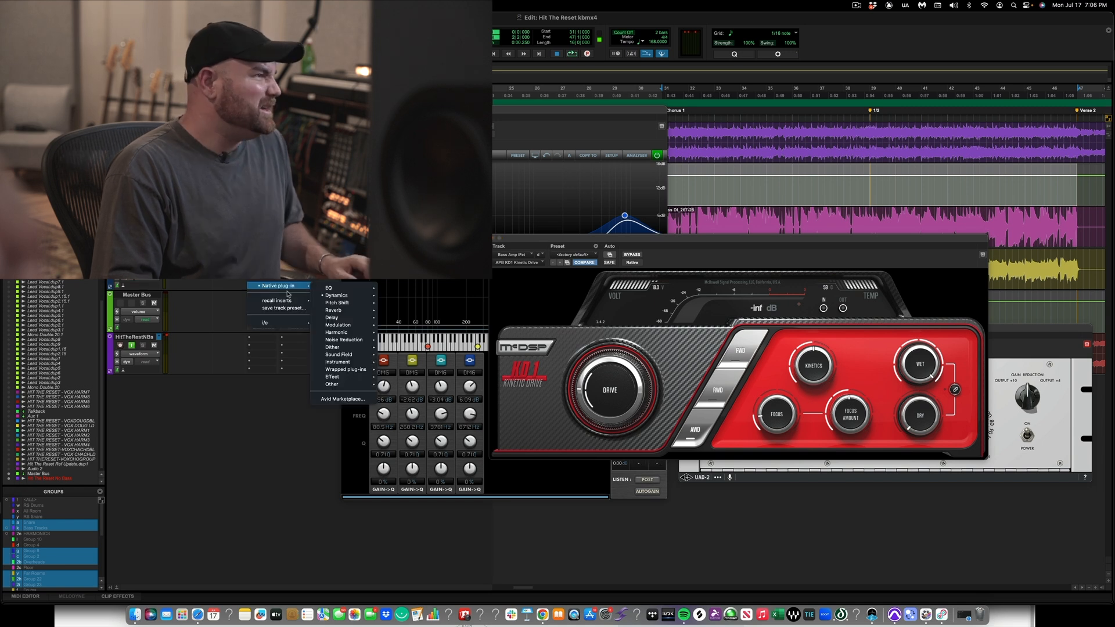
mouse_move(344, 291)
left_click(419, 146)
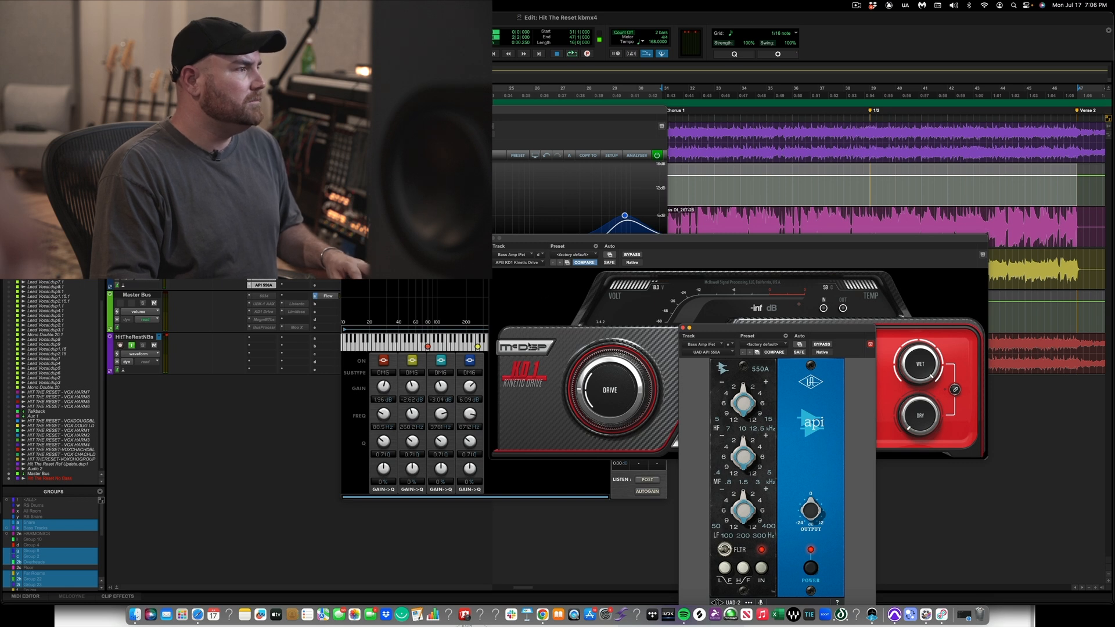
key("space")
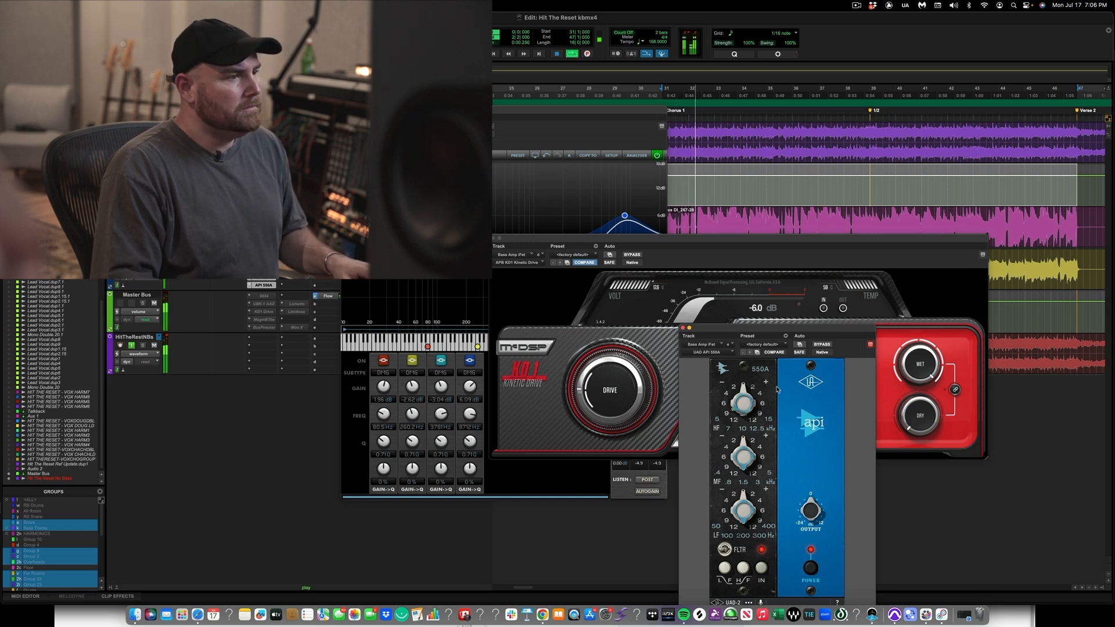
left_click_drag(719, 246, 421, 291)
left_click(758, 393)
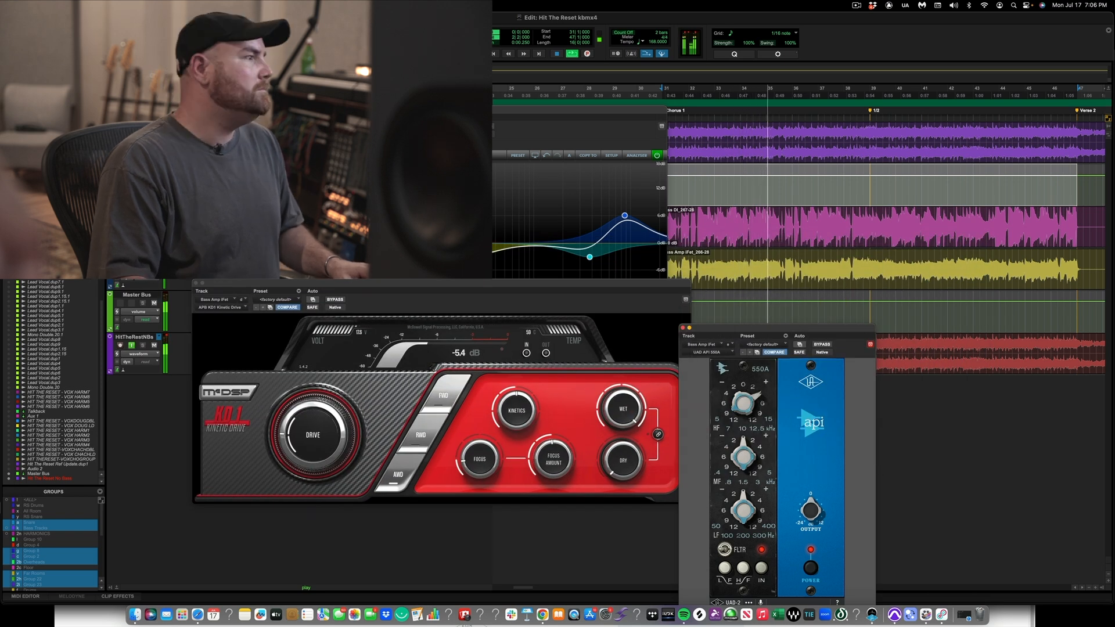
Spread the EQuilibrium and Kinetic Drive windows apart so both stay accessible, and stop playback
left_click_drag(396, 112, 821, 135)
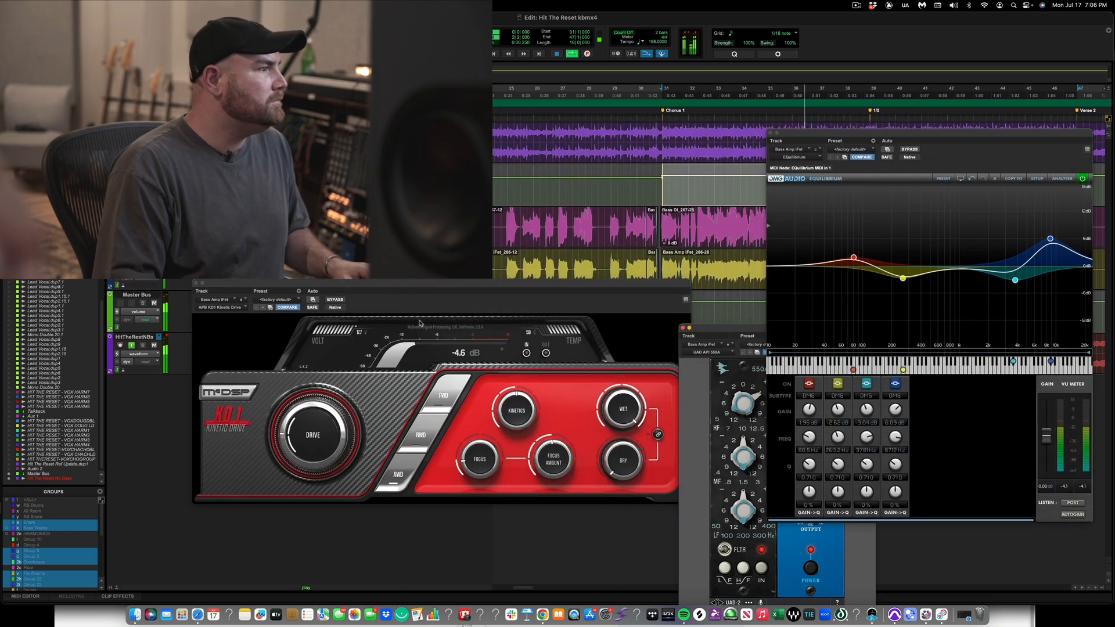
left_click_drag(384, 288, 386, 305)
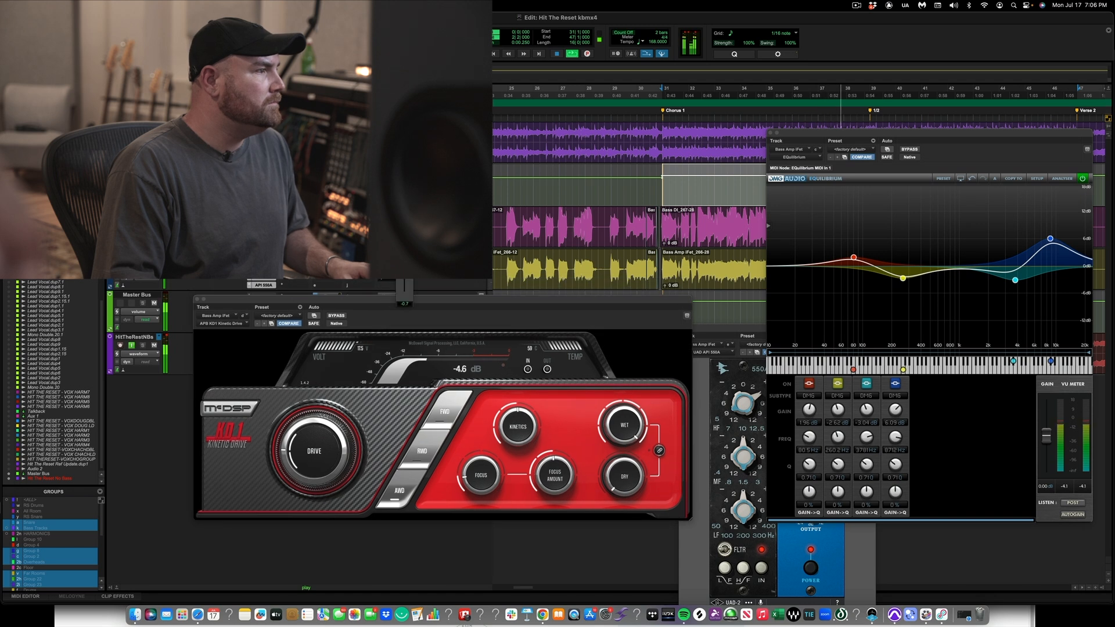
key("space")
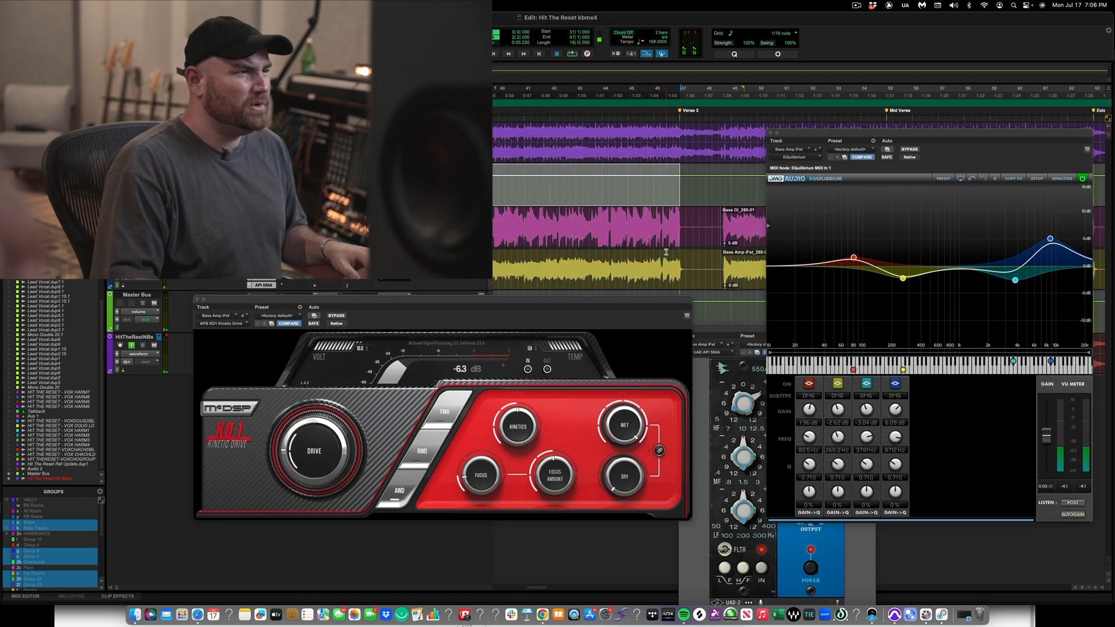
Play Chorus 2 with the API 550A window in front to judge the bass amp tone in the mix
key("space")
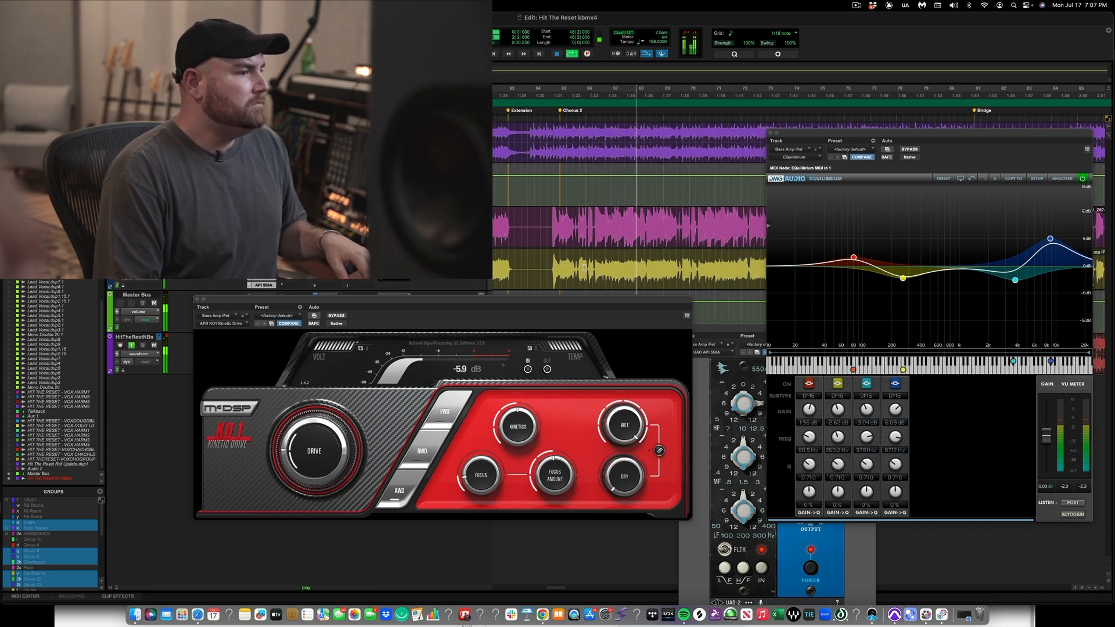
left_click(726, 542)
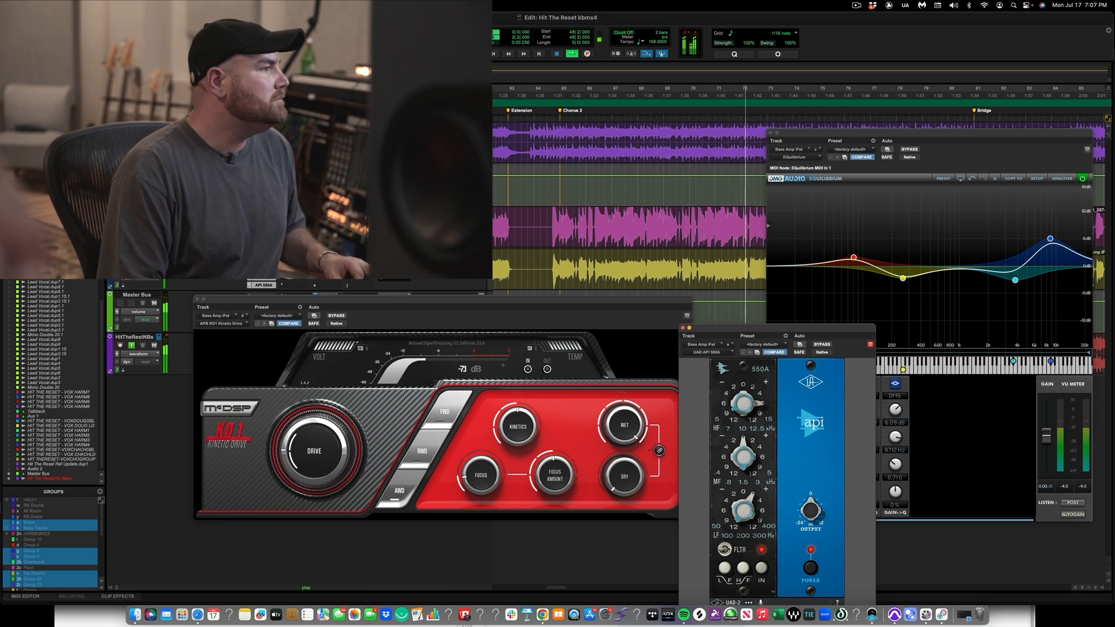
scroll(634, 259, "right", 5)
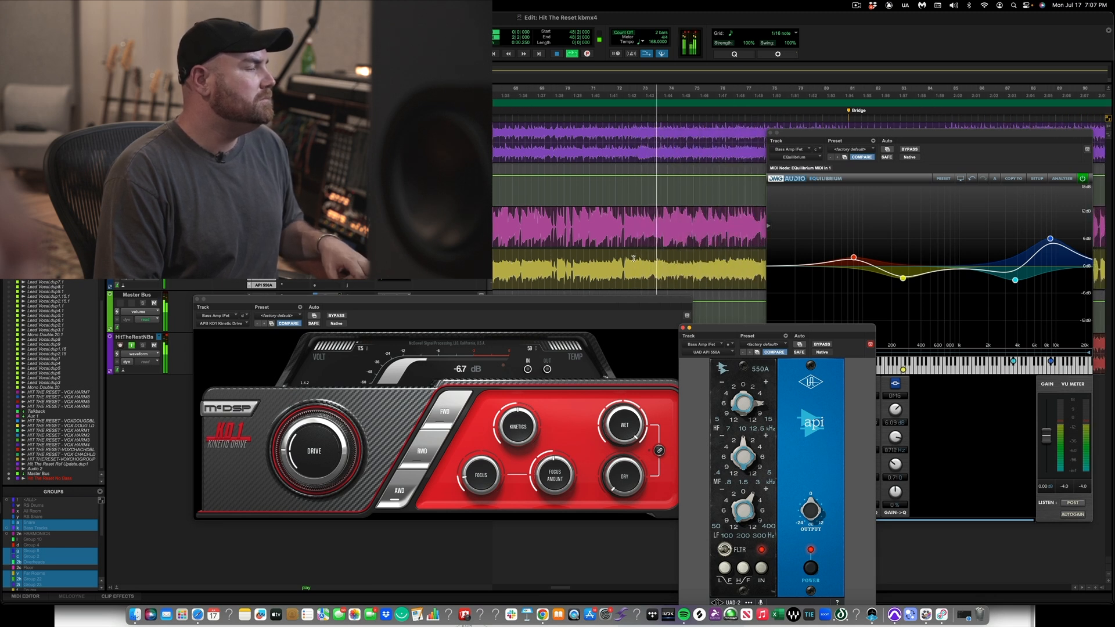
scroll(633, 260, "right", 2)
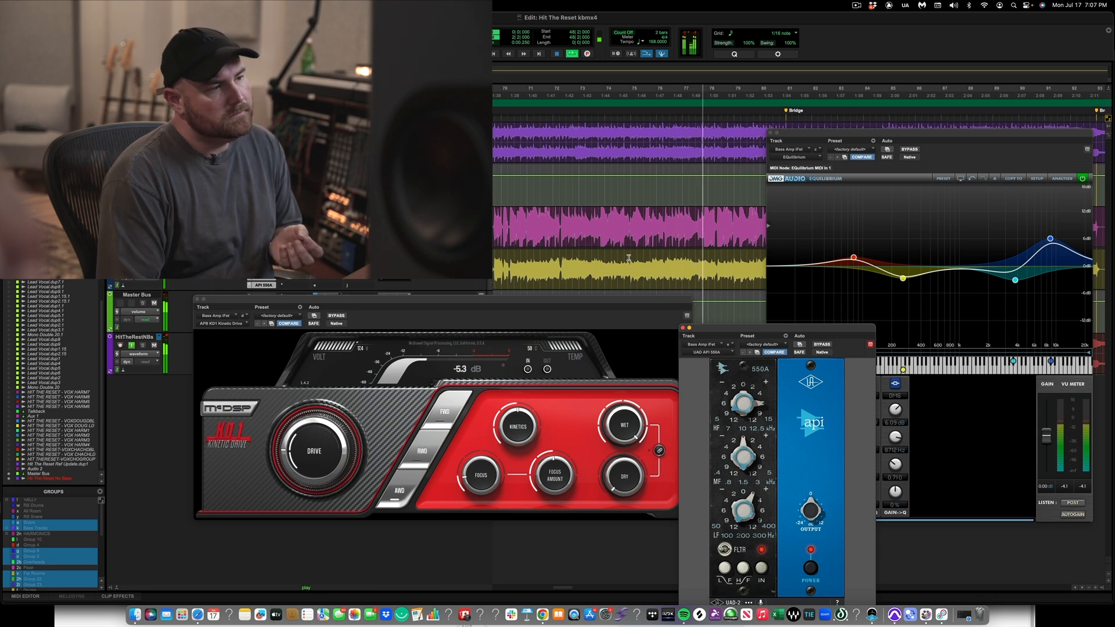
key("space")
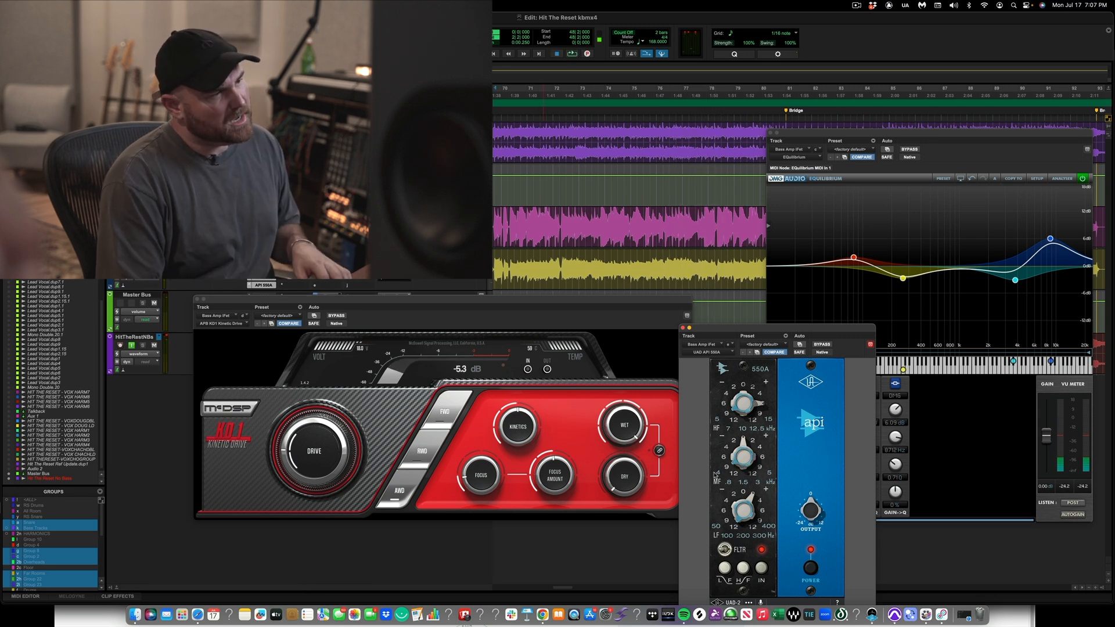
Resume playback and set EQuilibrium's low-mid band on Bass Amp iFet to a 2.98 dB cut at 278.7 Hz
key("space")
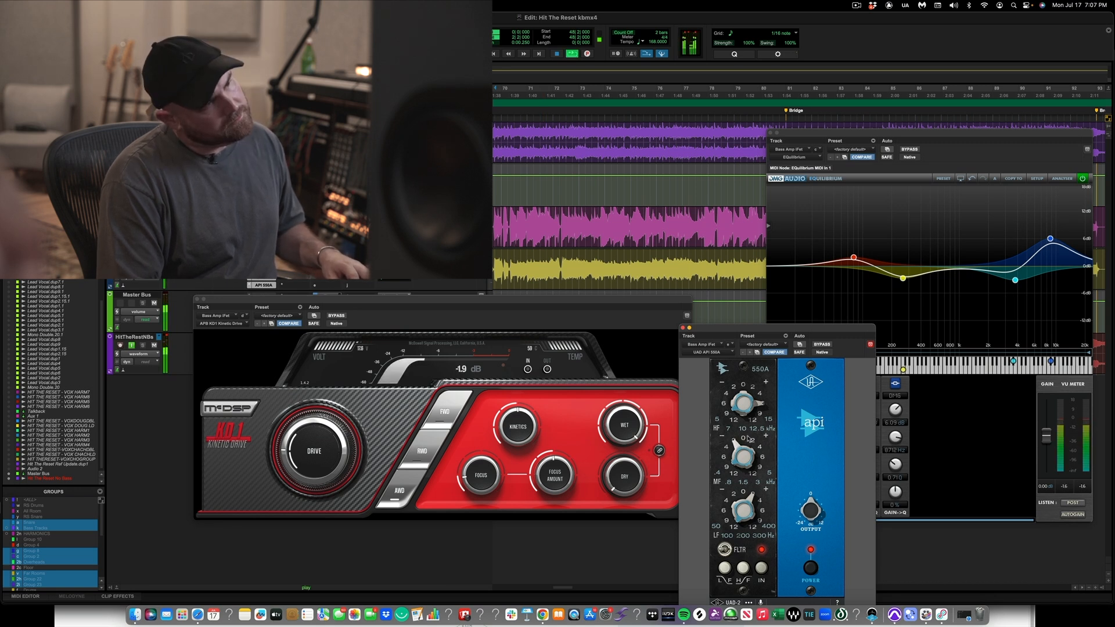
left_click(904, 281)
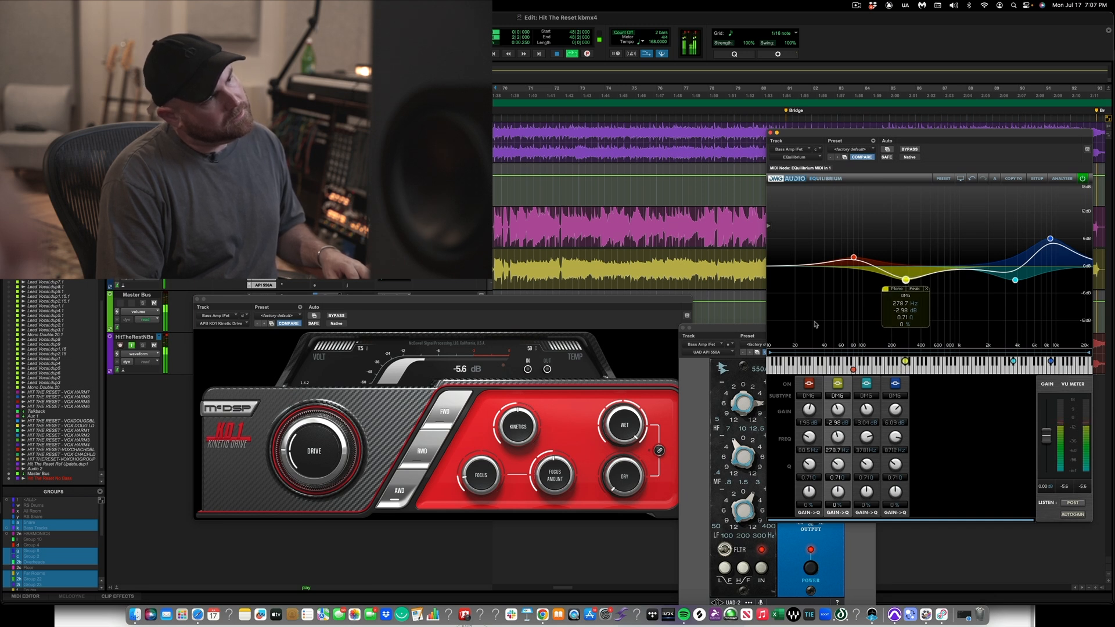
mouse_move(514, 454)
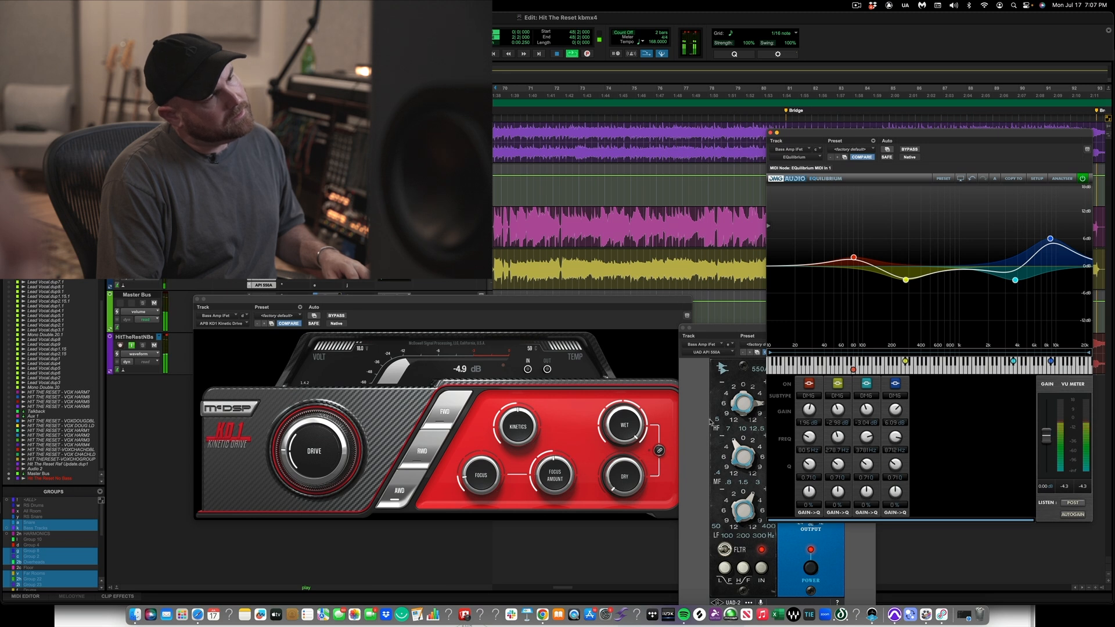